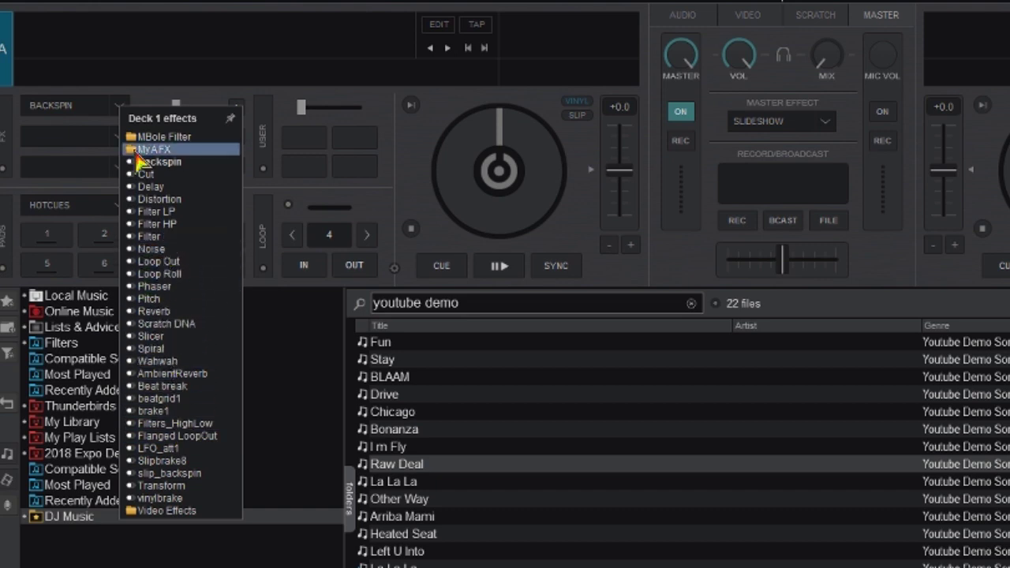
# Open the My A FX folder in deck 1's effects list to see its effects
pyautogui.click(138, 150)
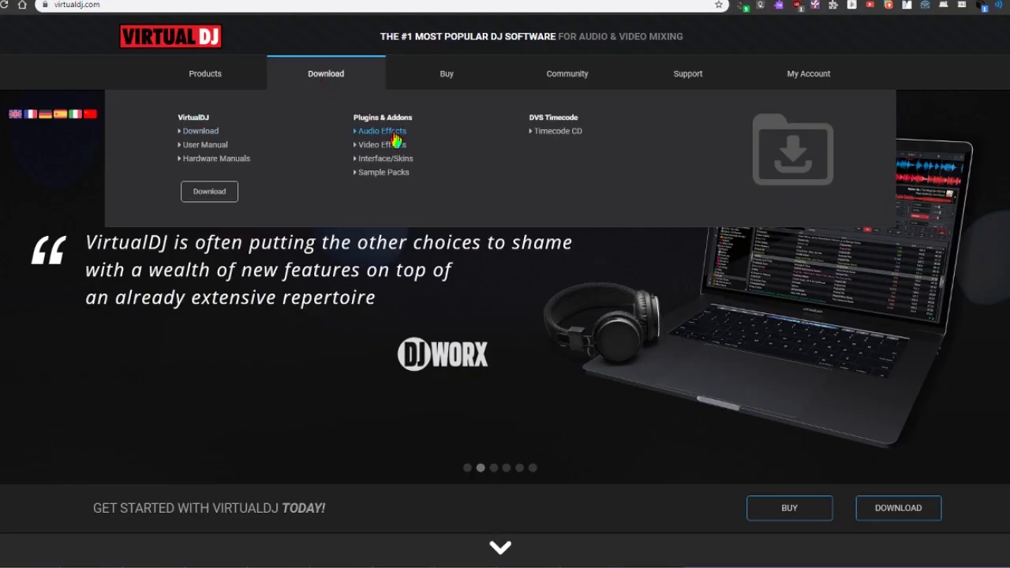
# Browse the website's Audio Effects add-on listings to page 2
pyautogui.click(393, 132)
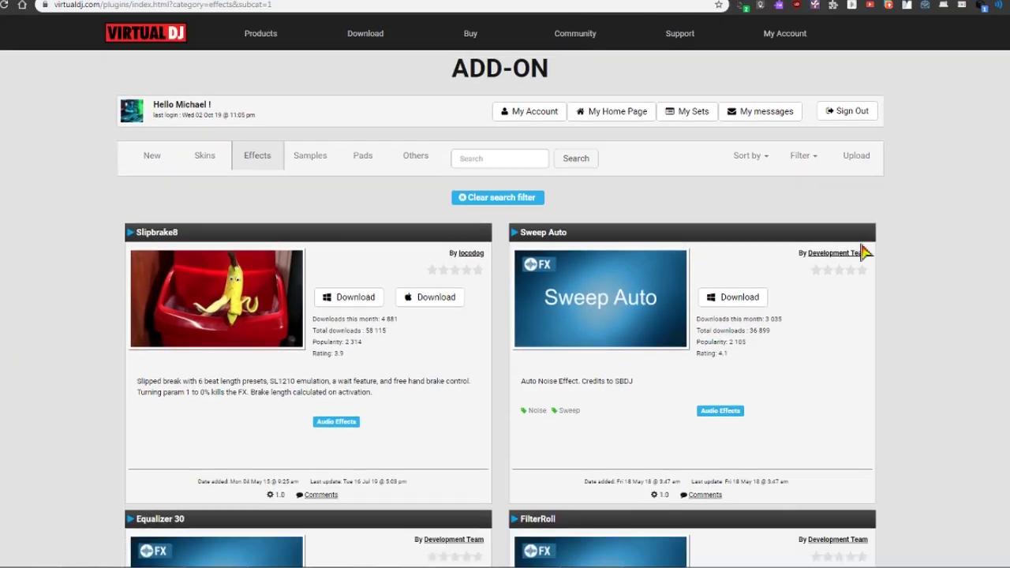
pyautogui.scroll(-11, 863, 250)
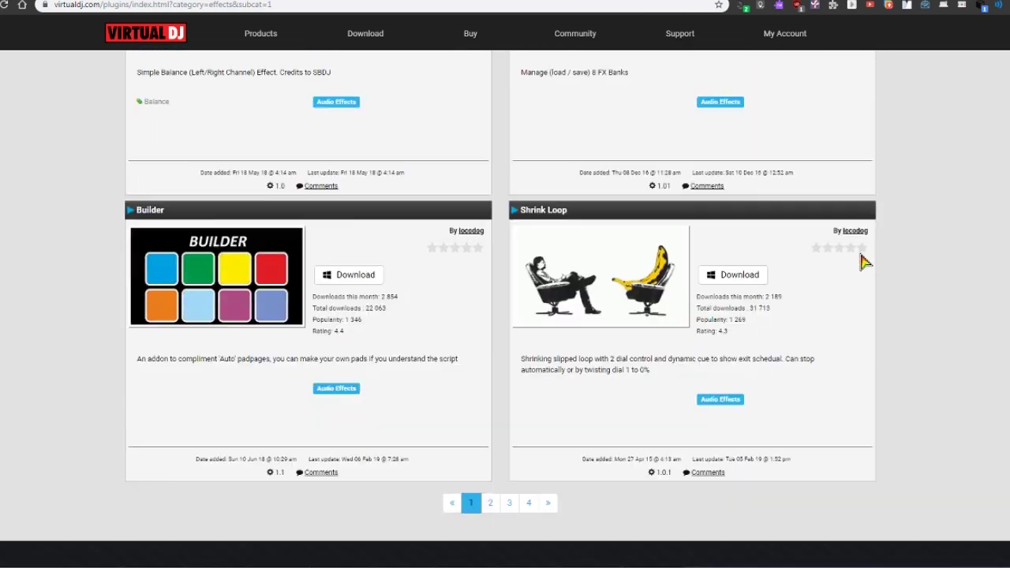
pyautogui.scroll(-2, 863, 262)
pyautogui.click(494, 389)
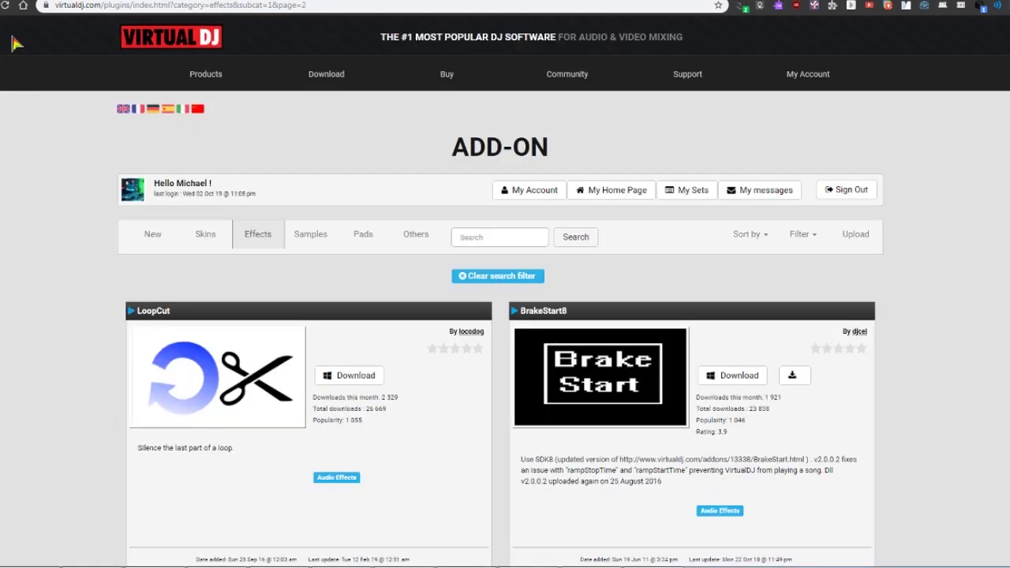
pyautogui.click(112, 5)
pyautogui.rightClick(112, 8)
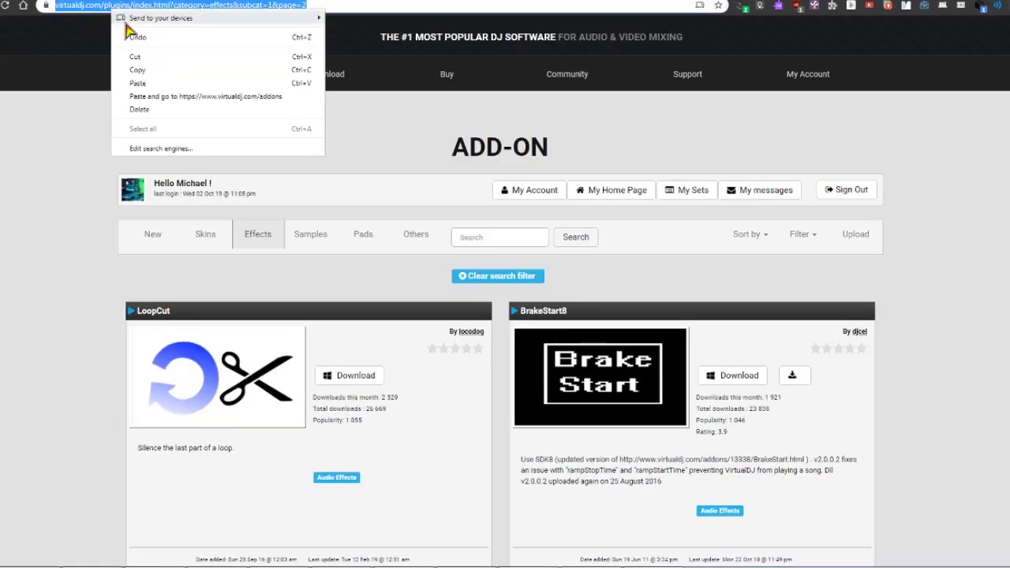
pyautogui.click(138, 83)
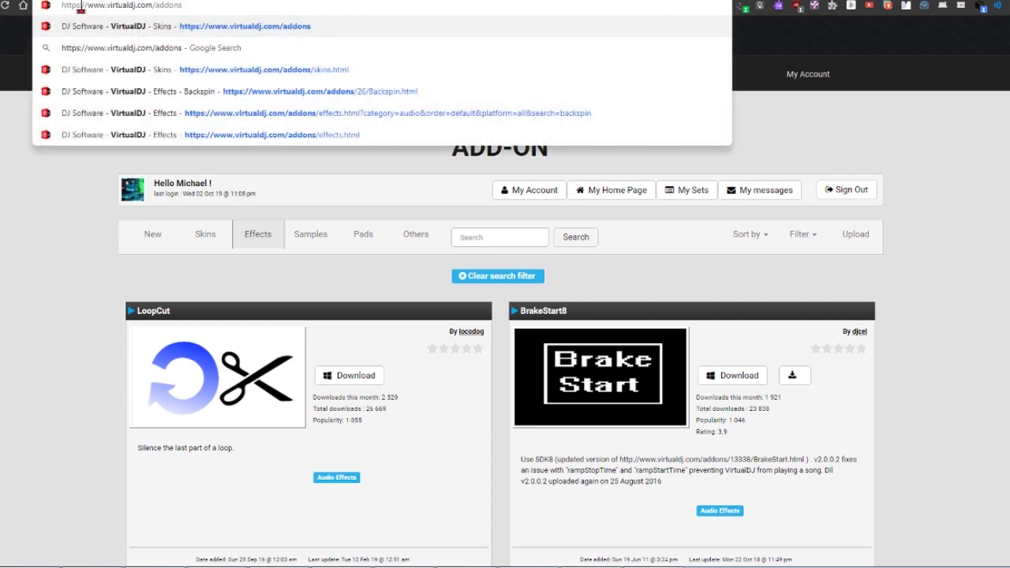
pyautogui.press('Return')
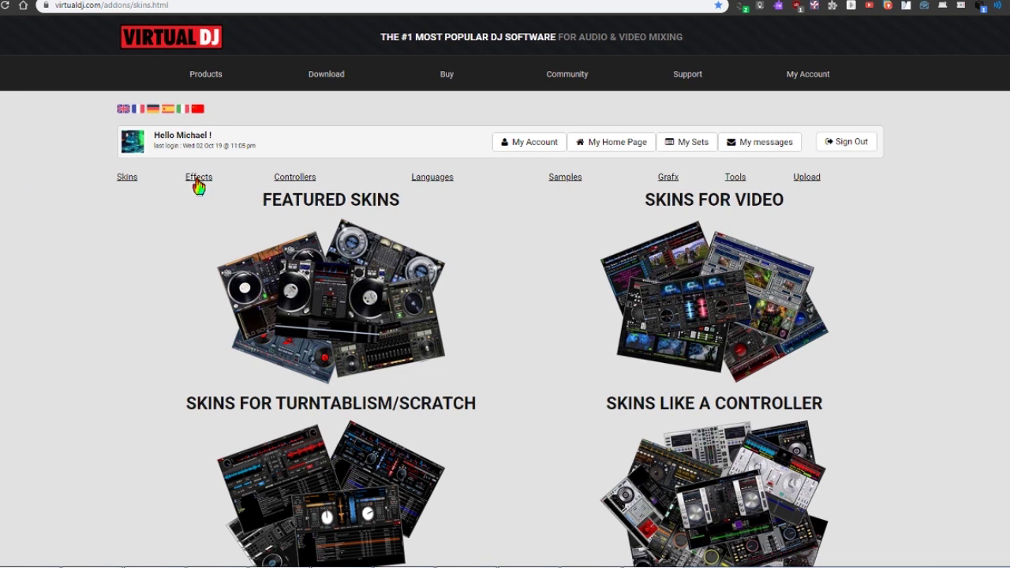
# Search the effects add-ons for backspin, download install_Backspin.exe and run it
pyautogui.click(198, 181)
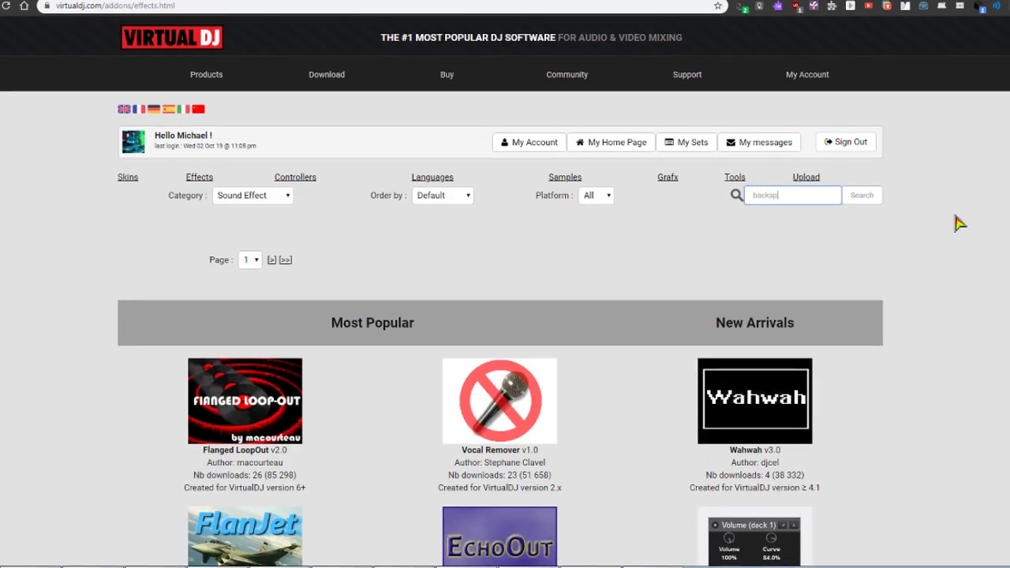
pyautogui.press('Return')
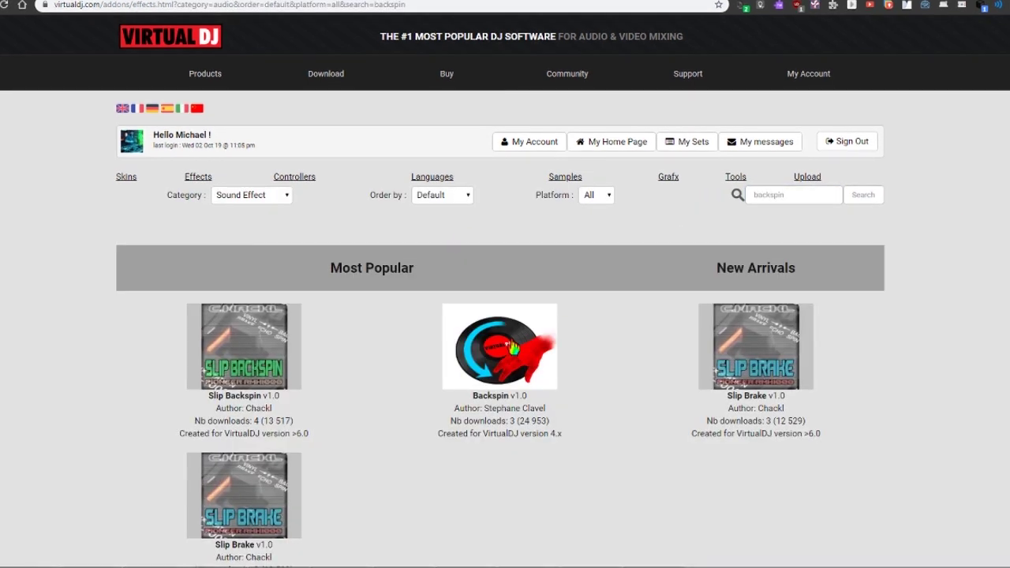
pyautogui.click(513, 348)
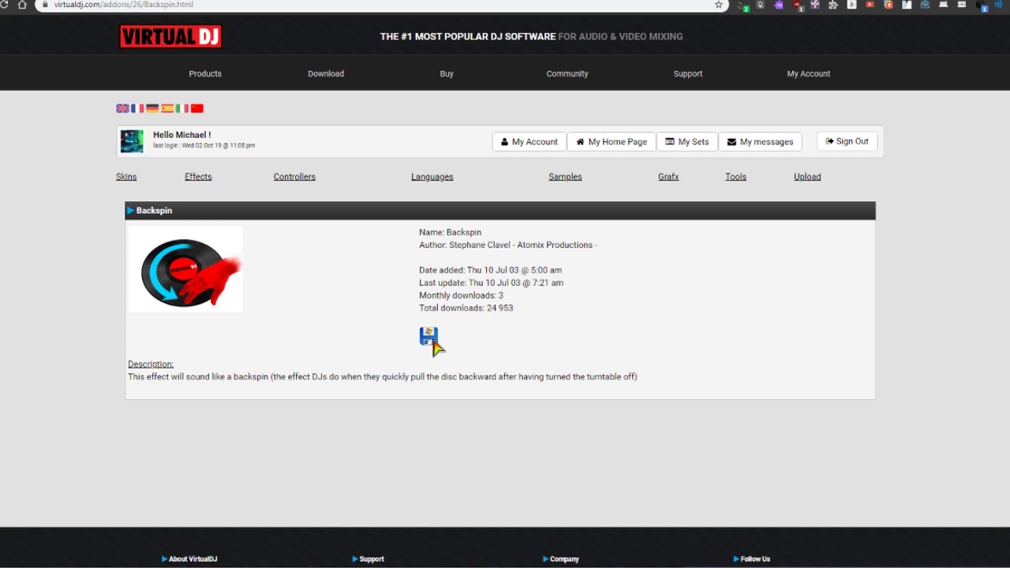
pyautogui.click(433, 340)
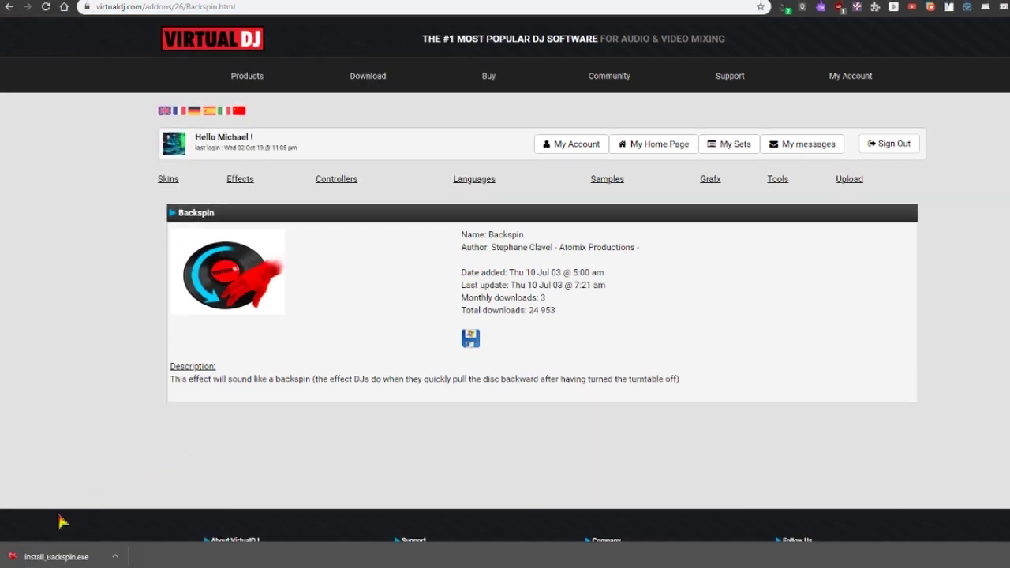
pyautogui.click(50, 557)
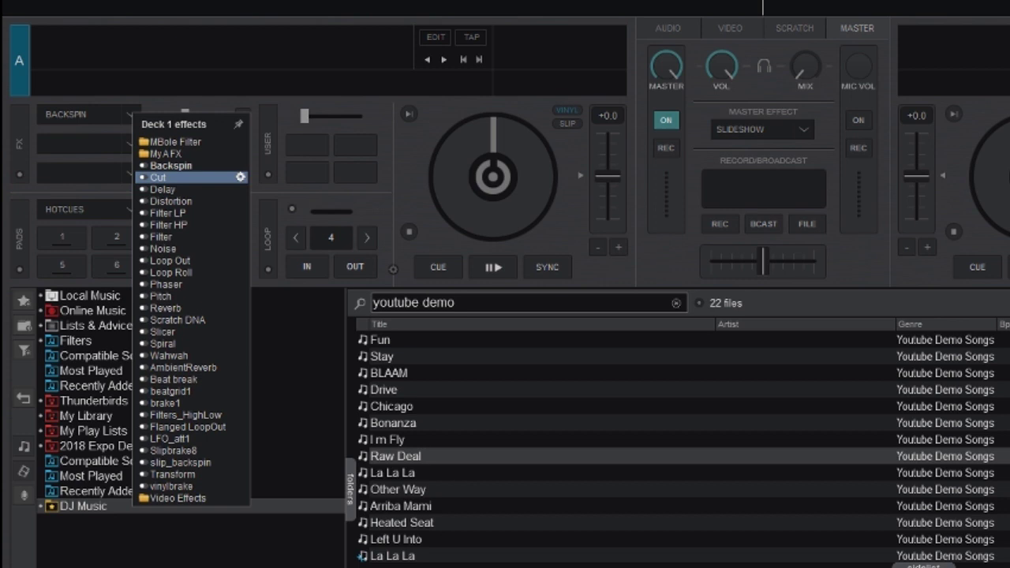
# Close deck 1's effects list, leaving Backspin loaded in the first slot
pyautogui.press('Escape')
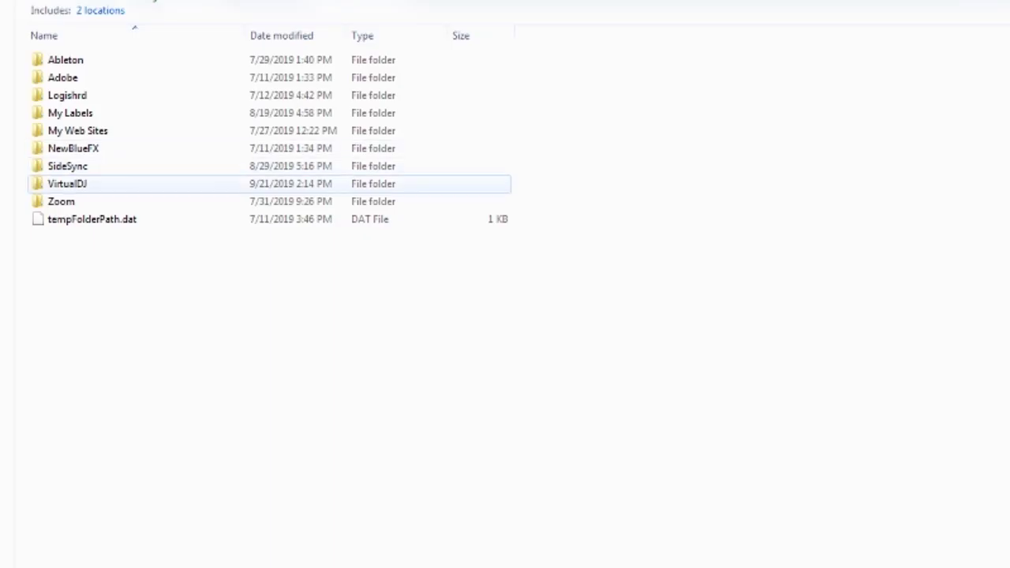
# Navigate into the VirtualDJ > Plugins > SoundEffect folder in File Explorer
pyautogui.doubleClick(67, 183)
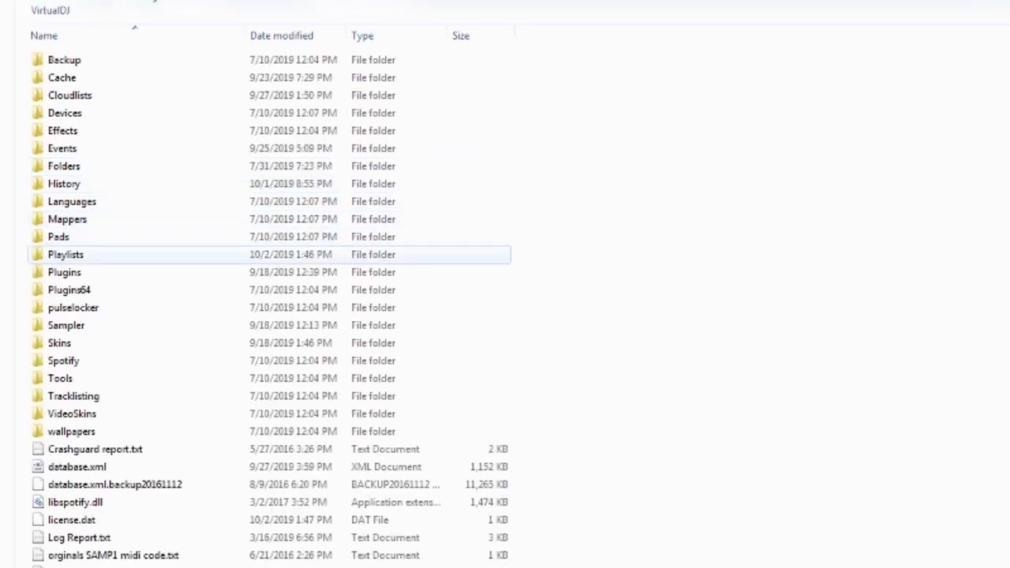
pyautogui.click(64, 272)
pyautogui.doubleClick(64, 271)
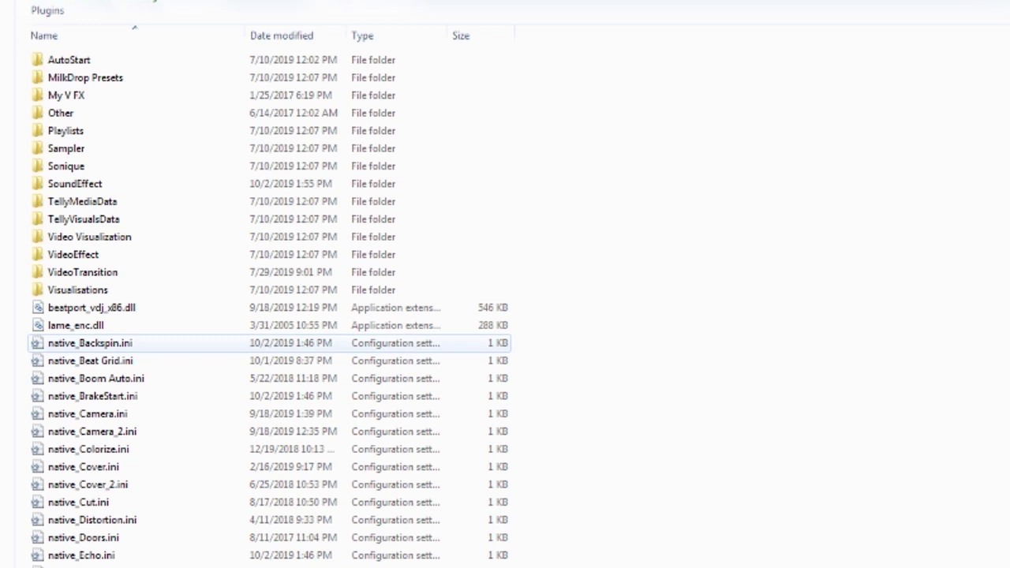
pyautogui.click(75, 183)
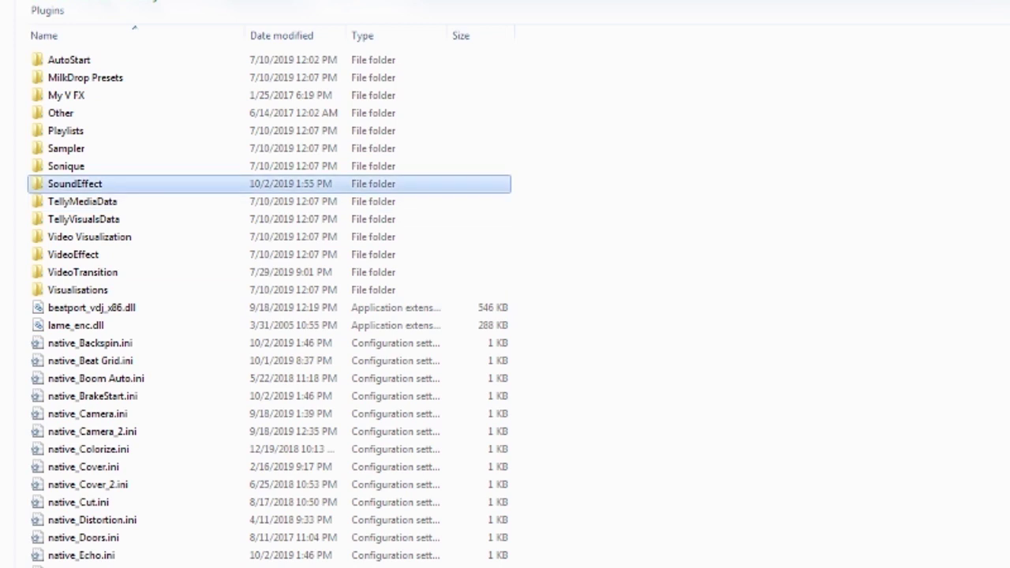
pyautogui.doubleClick(75, 183)
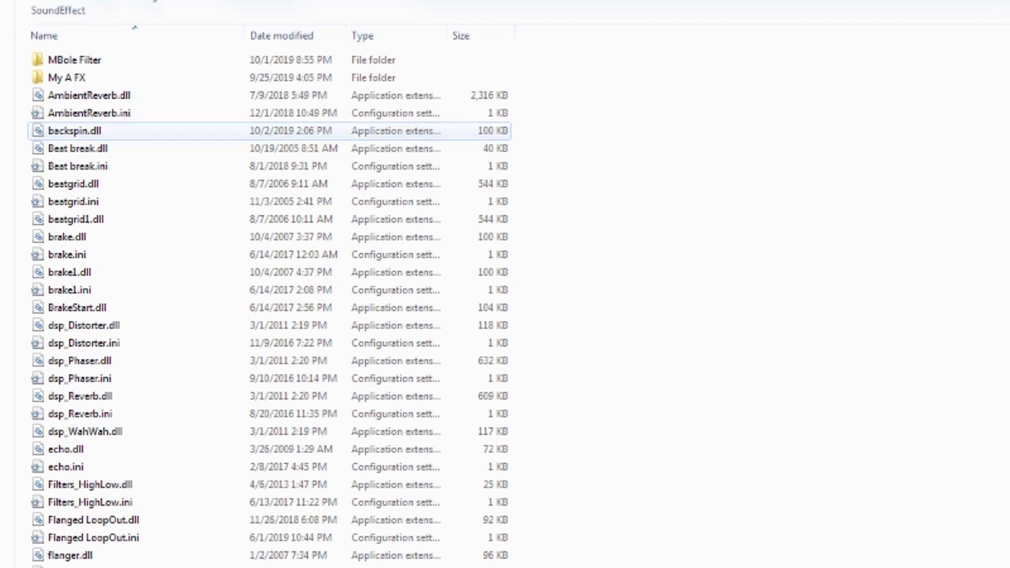
# Rename backspin.dll to backspin7.dll and check deck 1's effects list in VirtualDJ
pyautogui.click(74, 130)
pyautogui.press('F2')
pyautogui.press('Right')
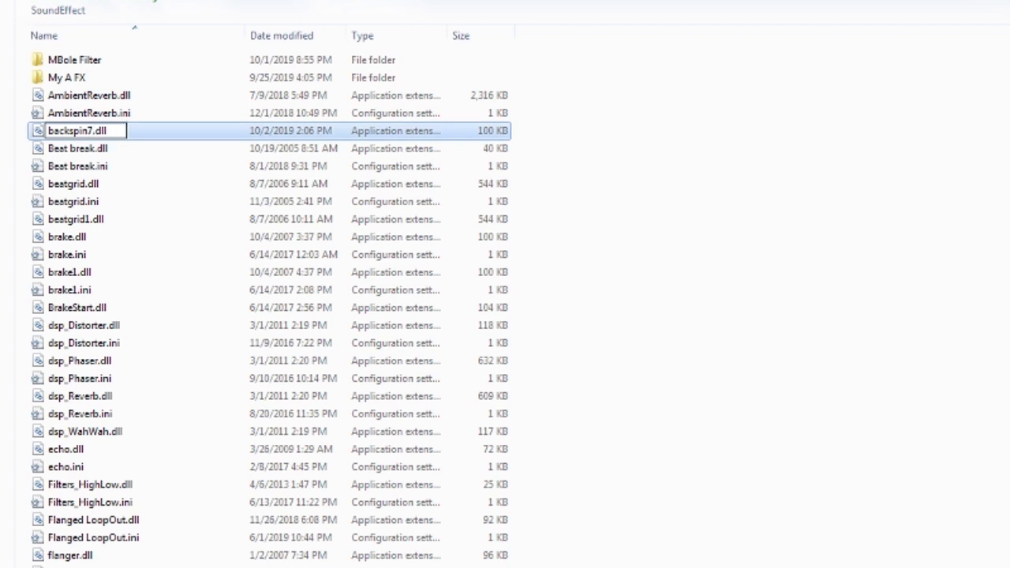
pyautogui.press('Return')
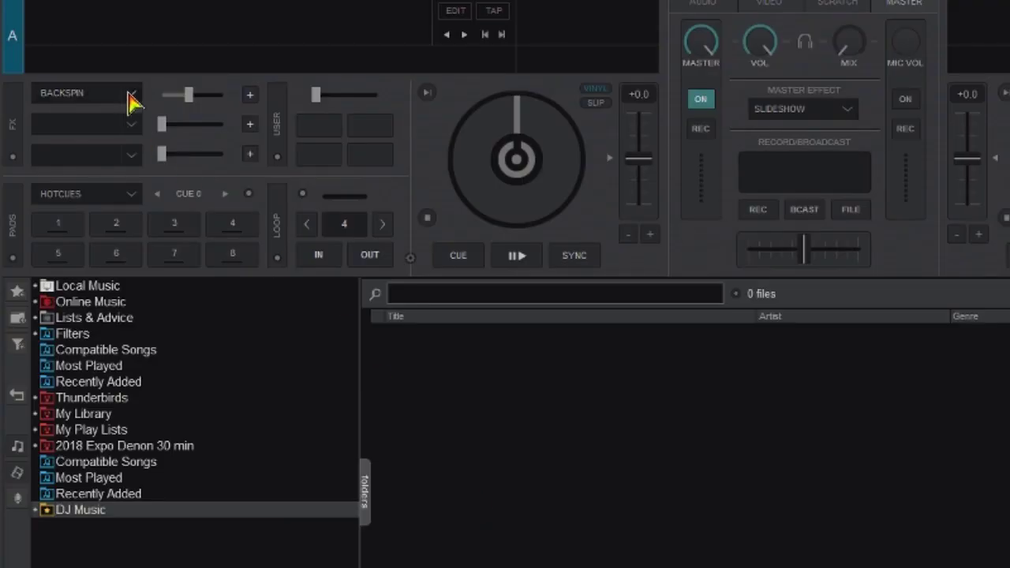
pyautogui.click(131, 97)
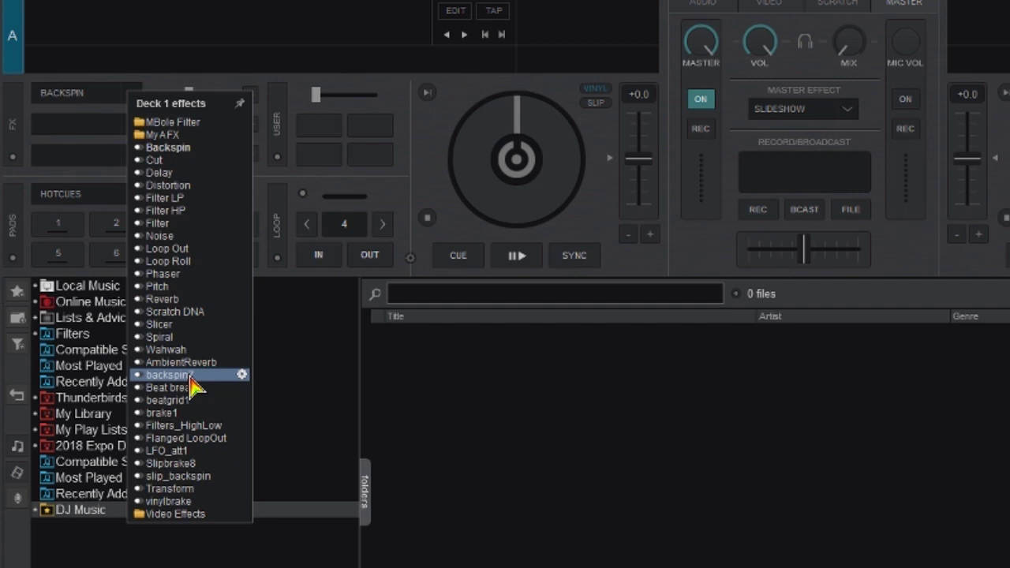
# Load backspin7 into deck 1's second FX slot, keeping Backspin in the first
pyautogui.click(72, 140)
pyautogui.click(134, 127)
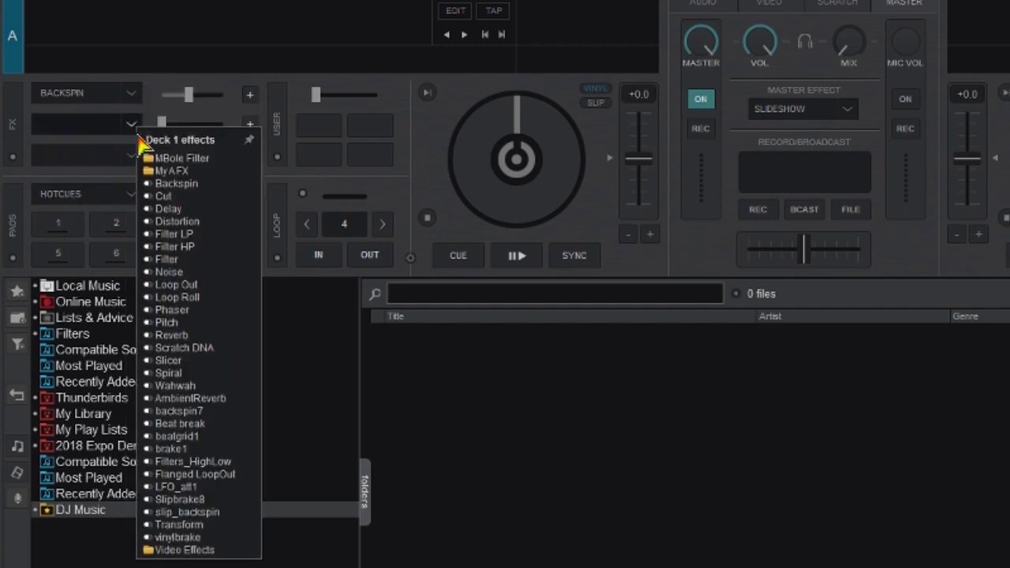
pyautogui.click(189, 418)
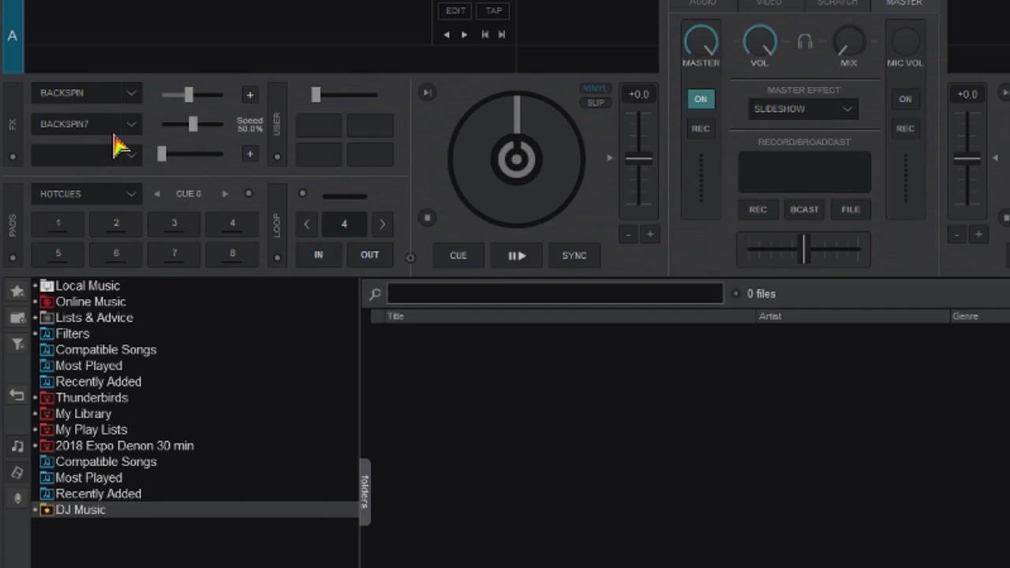
pyautogui.click(136, 100)
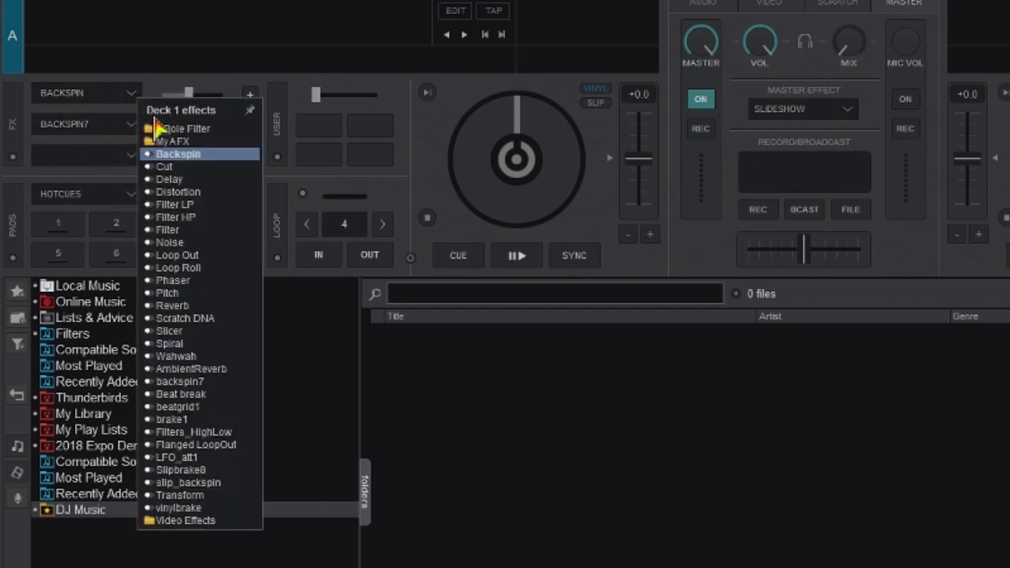
pyautogui.click(251, 163)
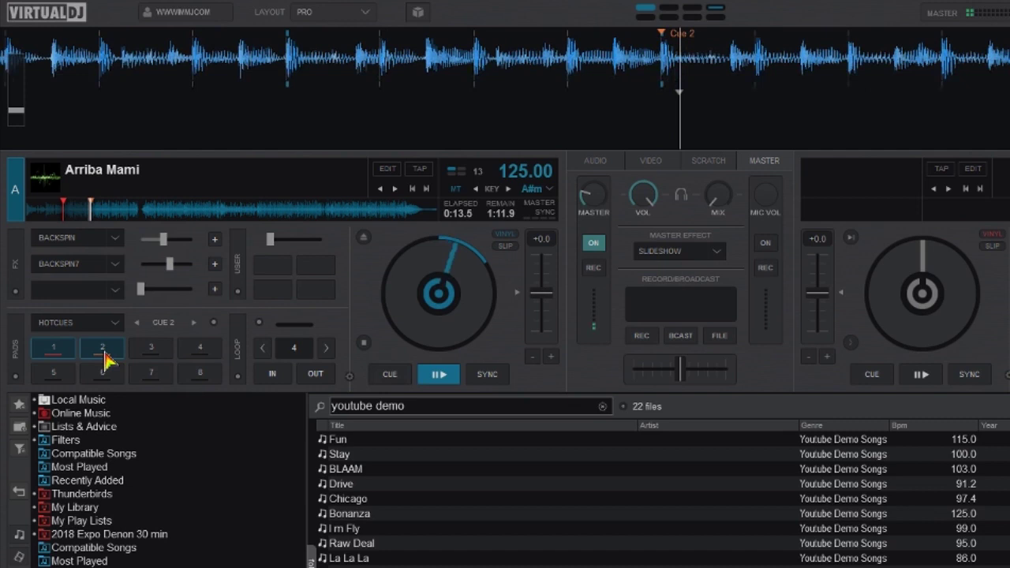
# Activate Backspin, then backspin7, on deck 1 and collapse the backspin7 info panel
pyautogui.click(56, 241)
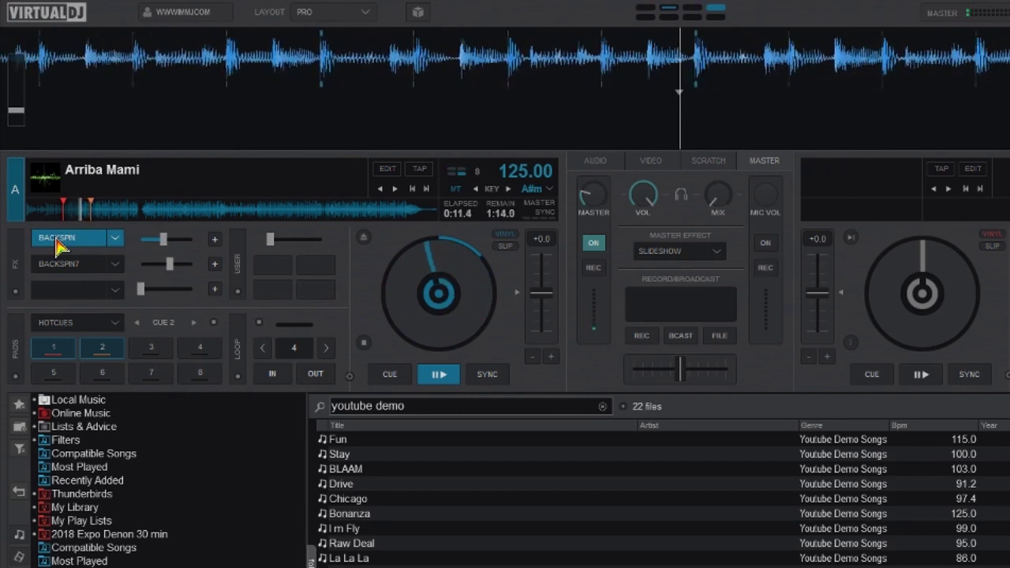
pyautogui.click(83, 268)
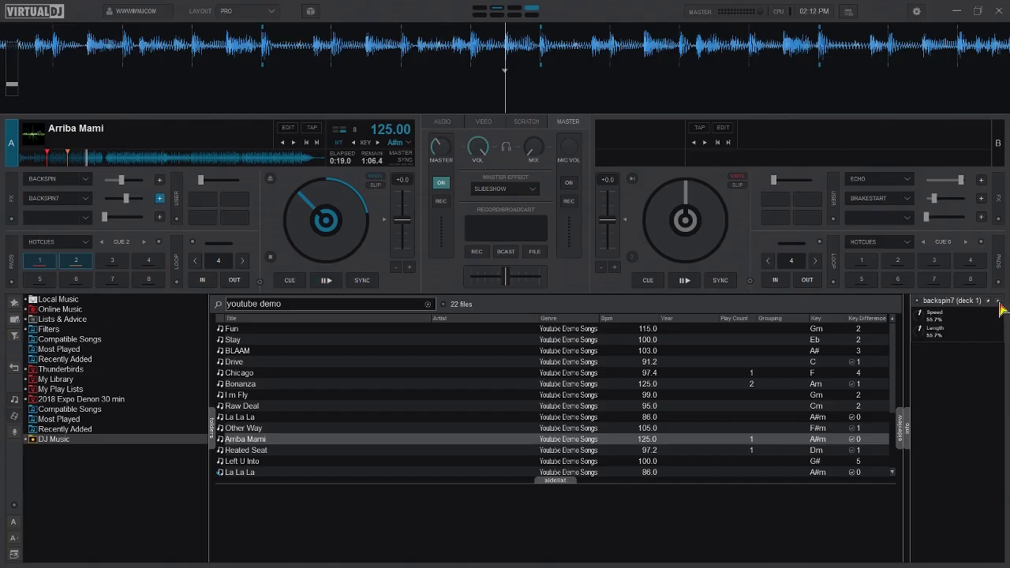
pyautogui.click(999, 303)
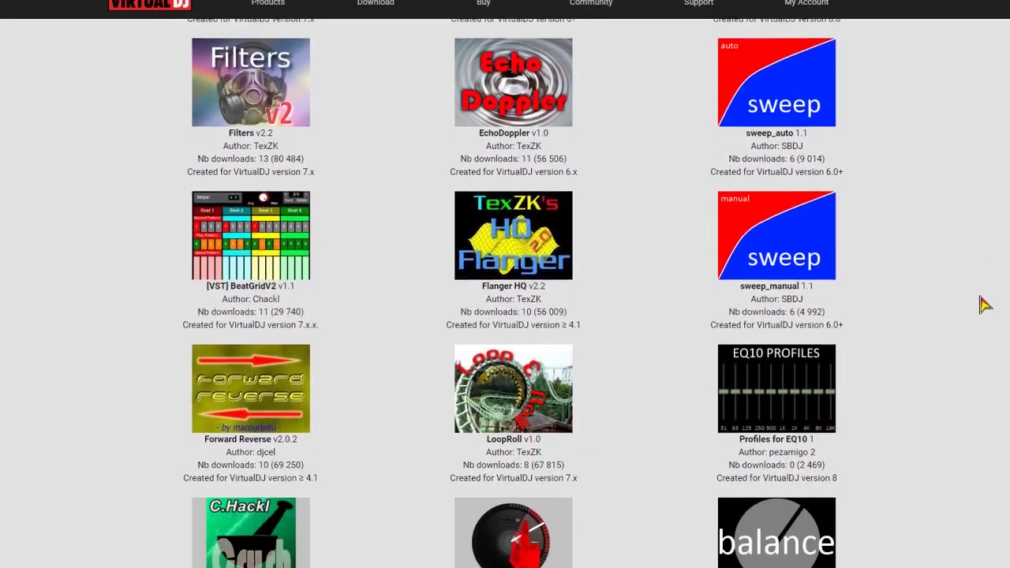
# Page through the Sound Effects plugin listings to page 2, then page 3
pyautogui.scroll(-5, 984, 305)
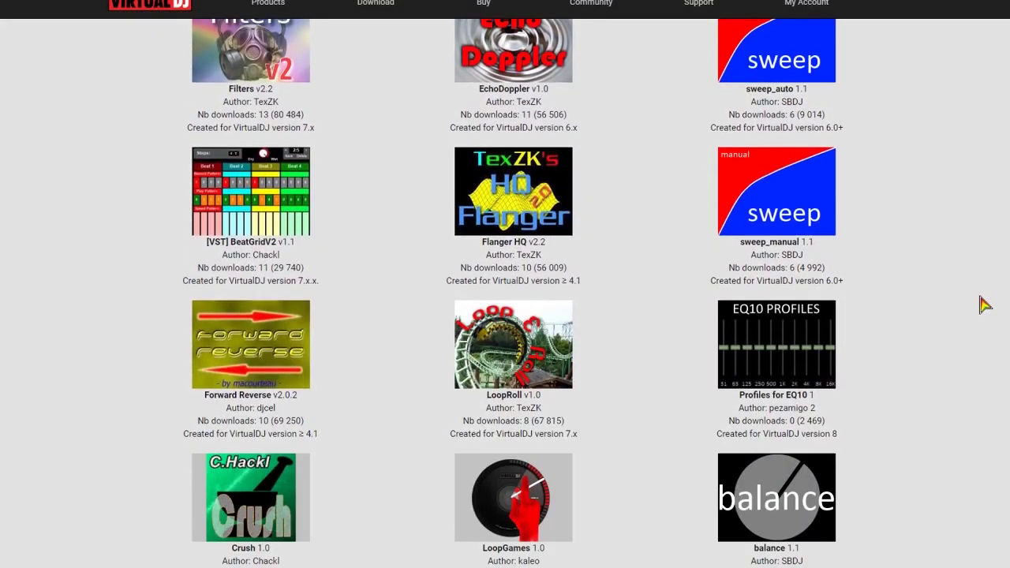
pyautogui.scroll(-7, 984, 305)
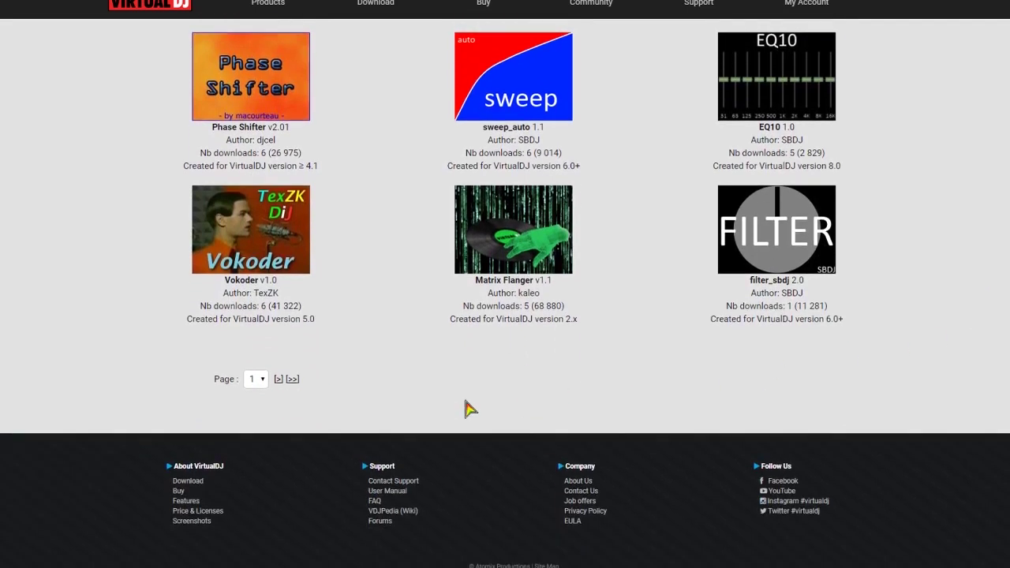
pyautogui.click(279, 379)
pyautogui.scroll(-4, 949, 280)
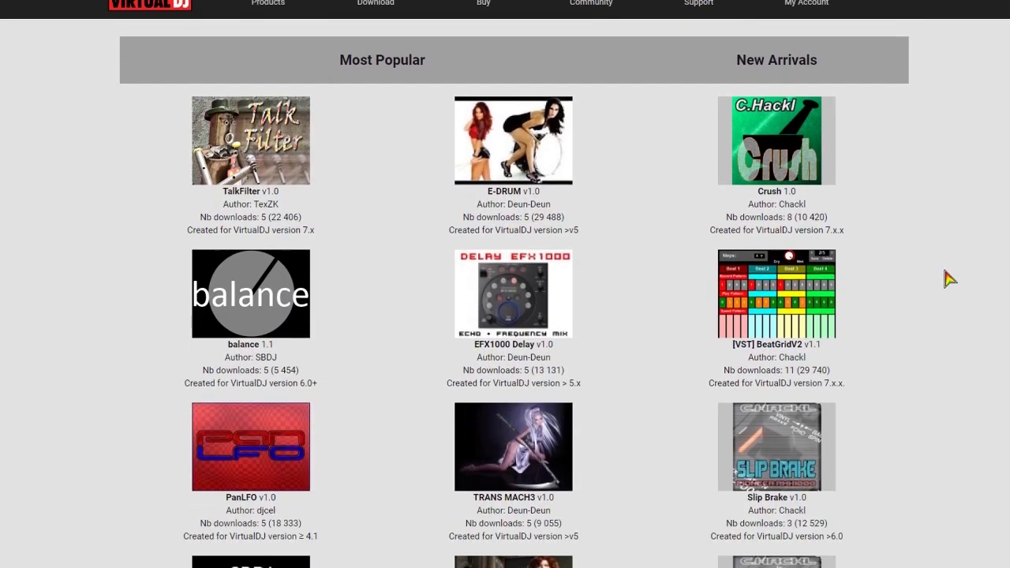
pyautogui.scroll(-7, 949, 279)
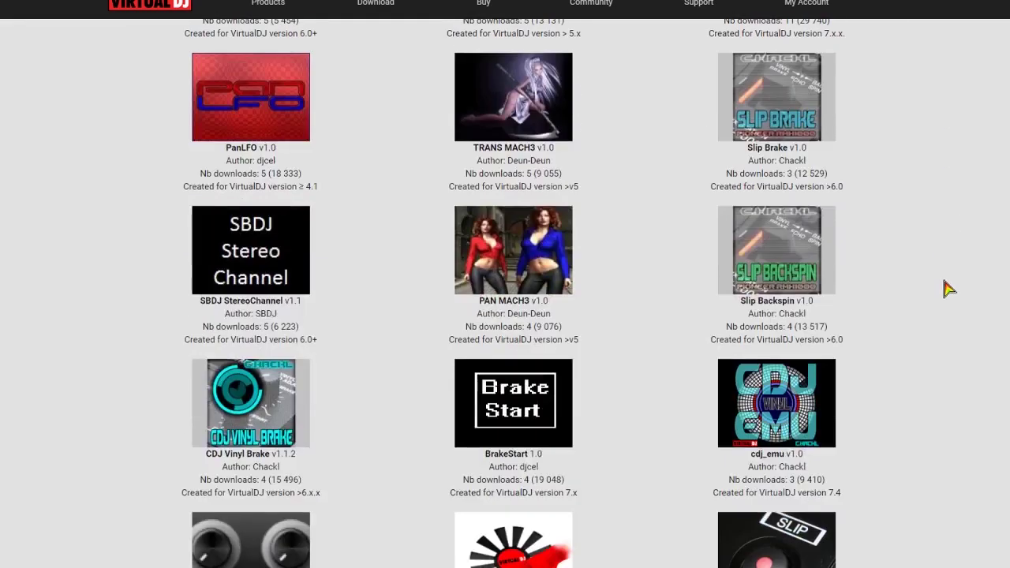
pyautogui.scroll(-8, 949, 290)
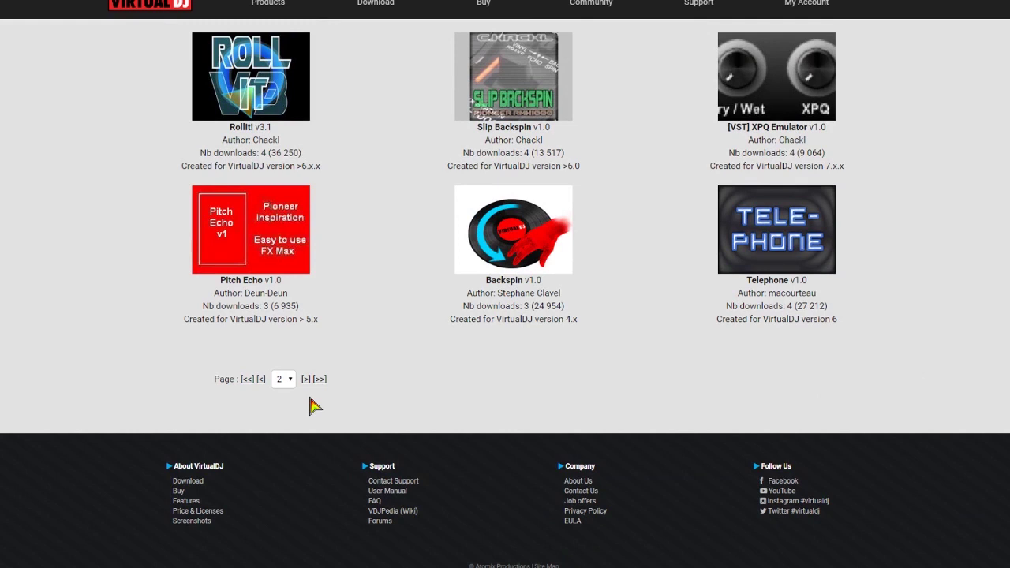
pyautogui.click(306, 380)
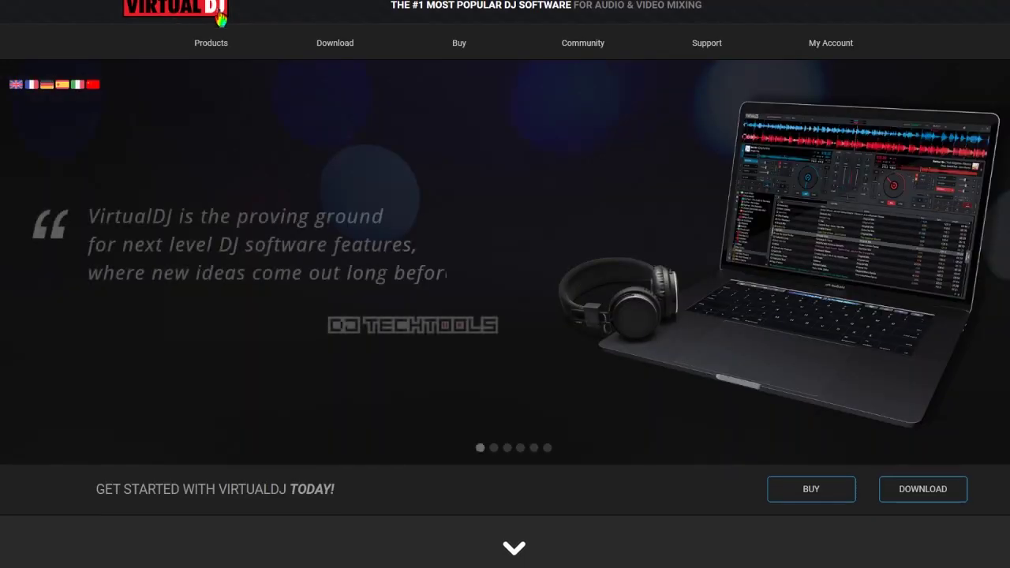
# Go to the VirtualDJ software download page from the site's Download menu
pyautogui.moveTo(335, 43)
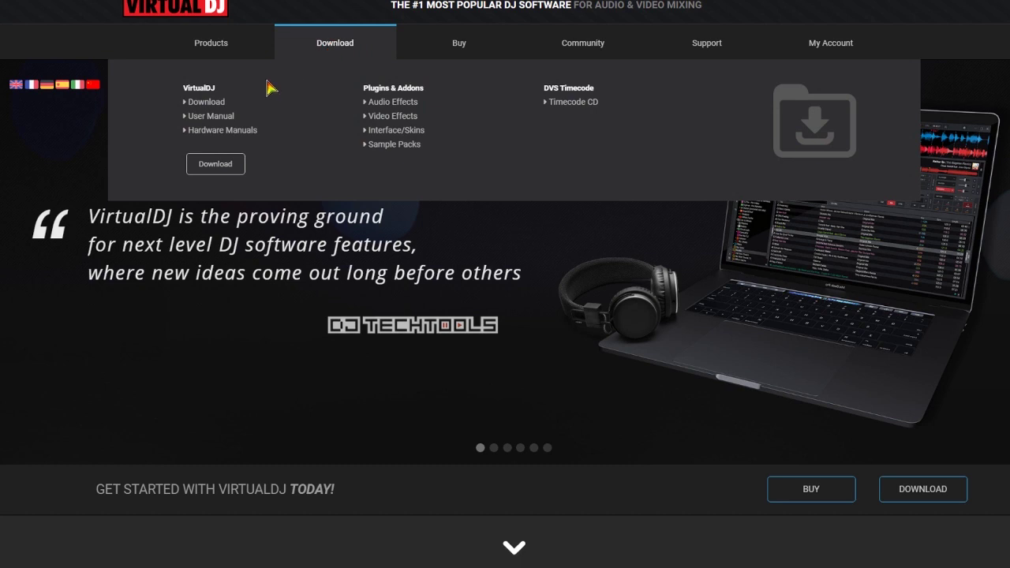
pyautogui.click(223, 110)
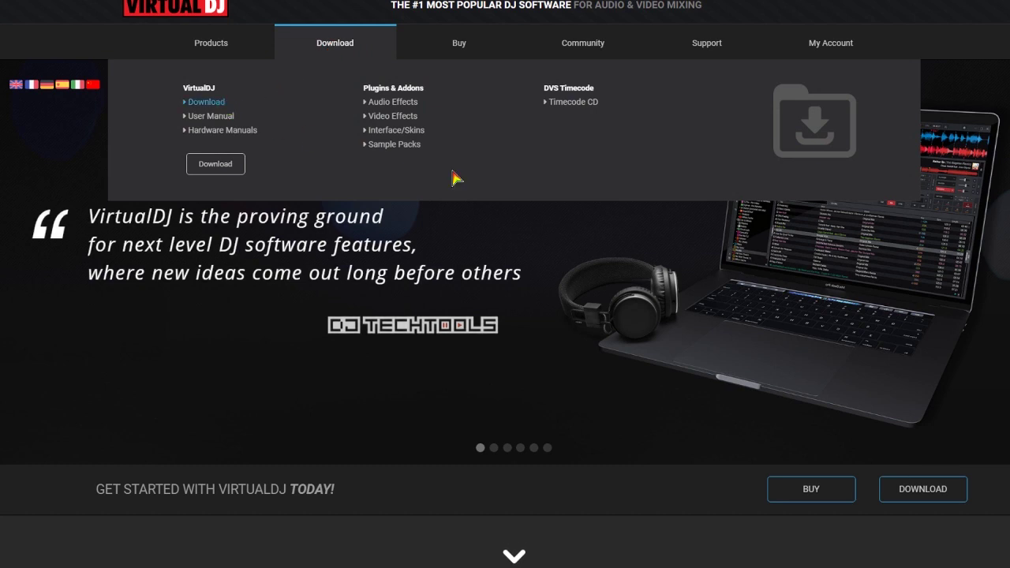